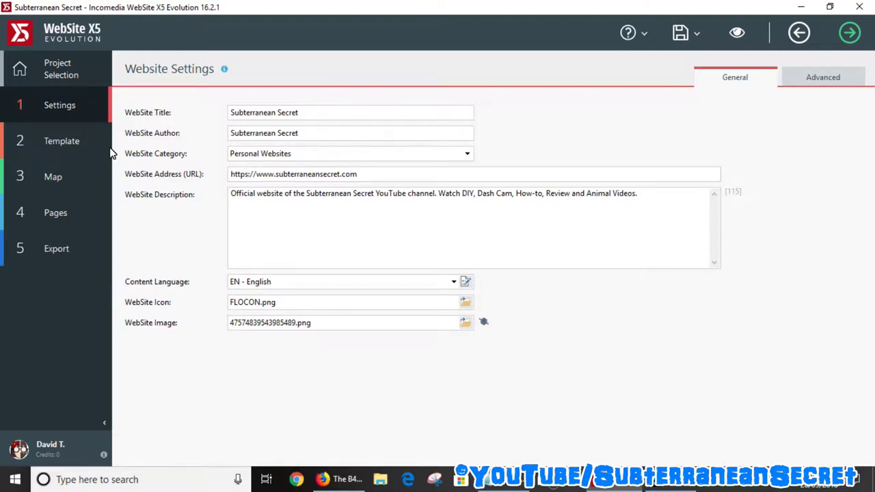
Start a new post from the Blog section of the Advanced settings.
left_click(827, 88)
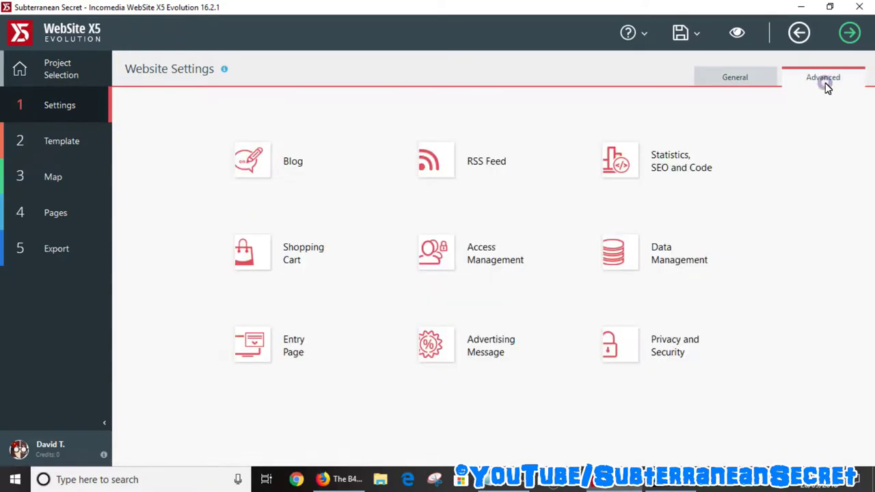
left_click(289, 167)
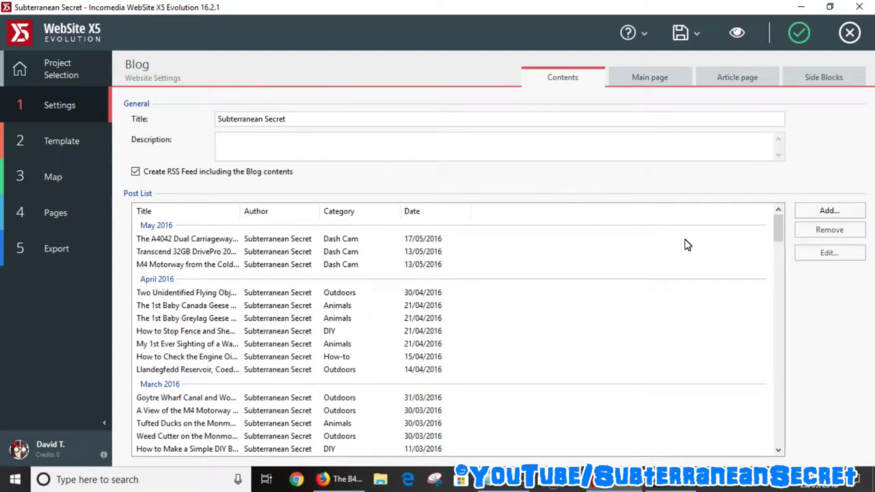
left_click(827, 213)
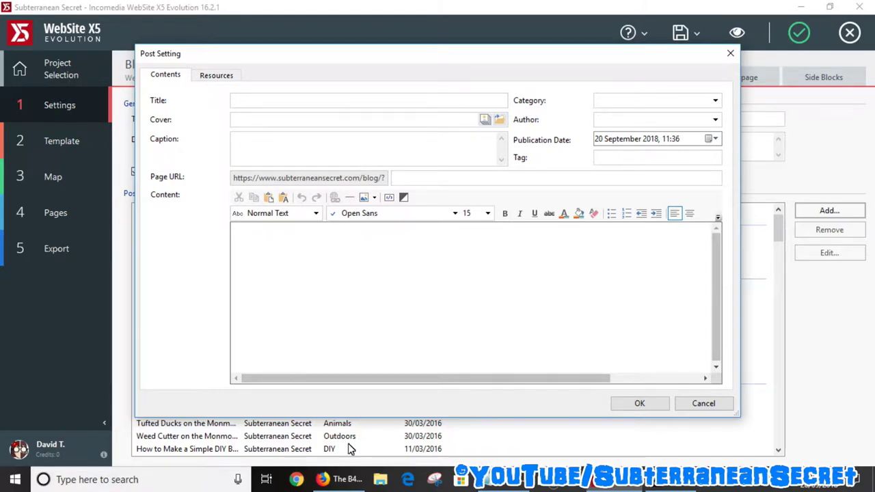
Copy the YouTube video's title into the post's Title field.
left_click(342, 480)
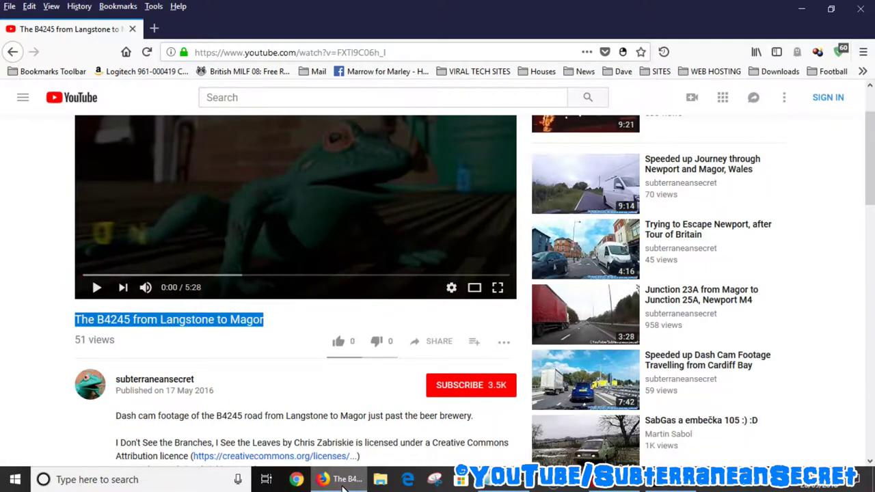
right_click(173, 331)
left_click(204, 336)
mouse_move(340, 479)
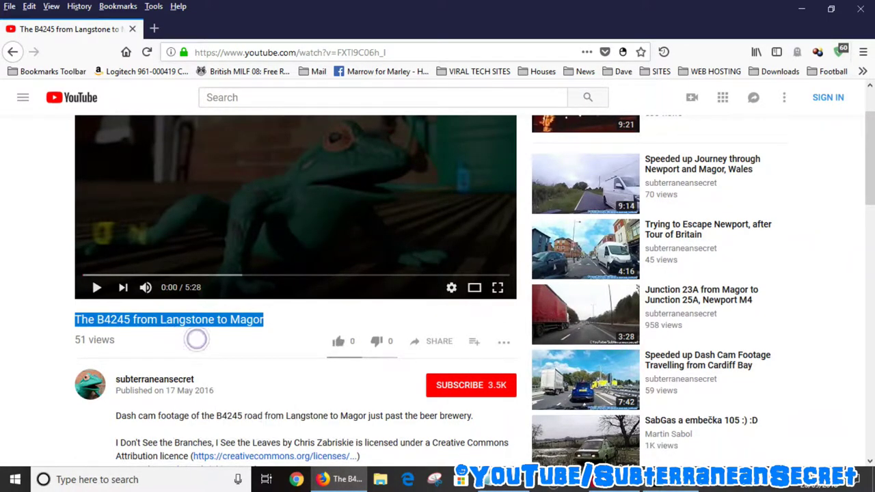
left_click(666, 482)
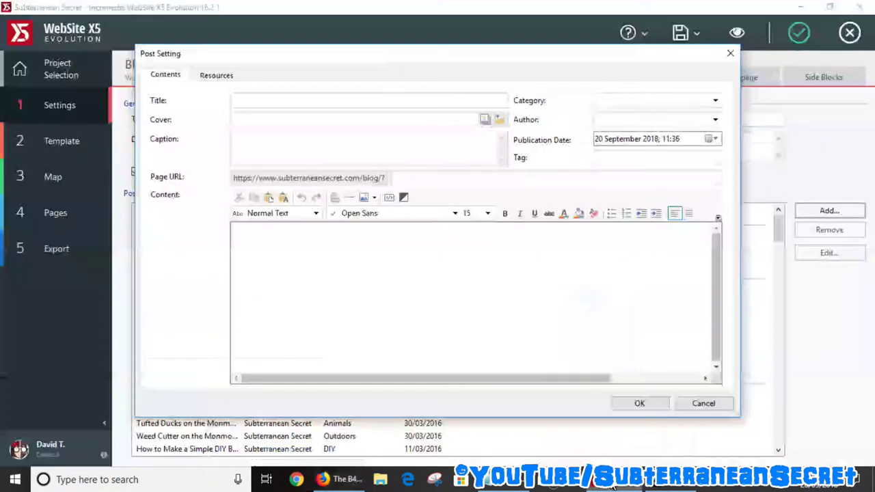
right_click(263, 101)
left_click(294, 152)
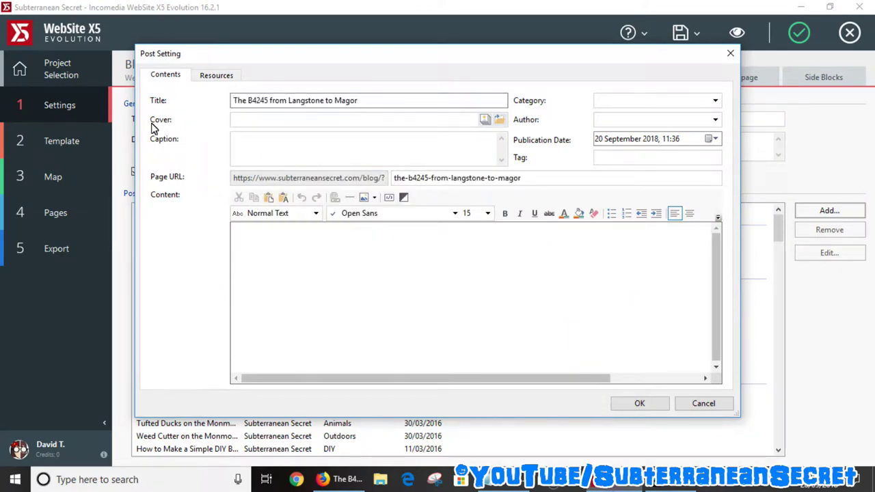
Pick the sunset road cover image, category Dash Cam, author Subterranean Secret, and tag Dash Cam.
left_click(485, 119)
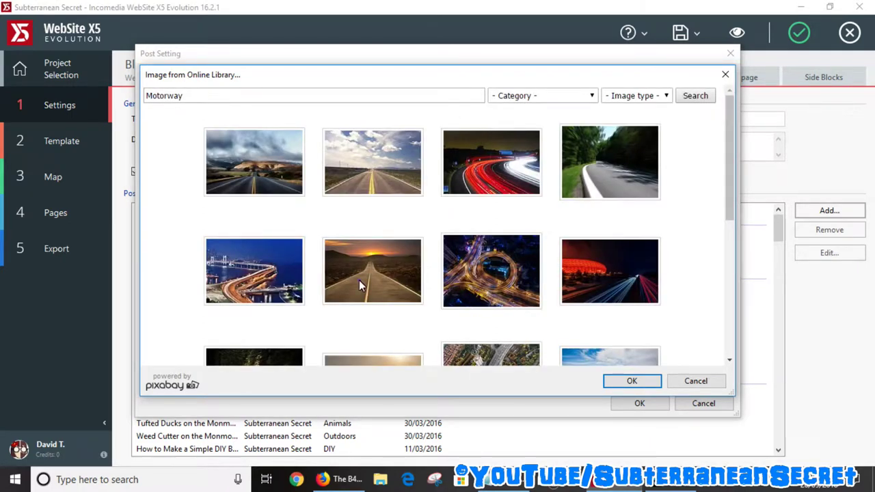
left_click(360, 286)
left_click(623, 382)
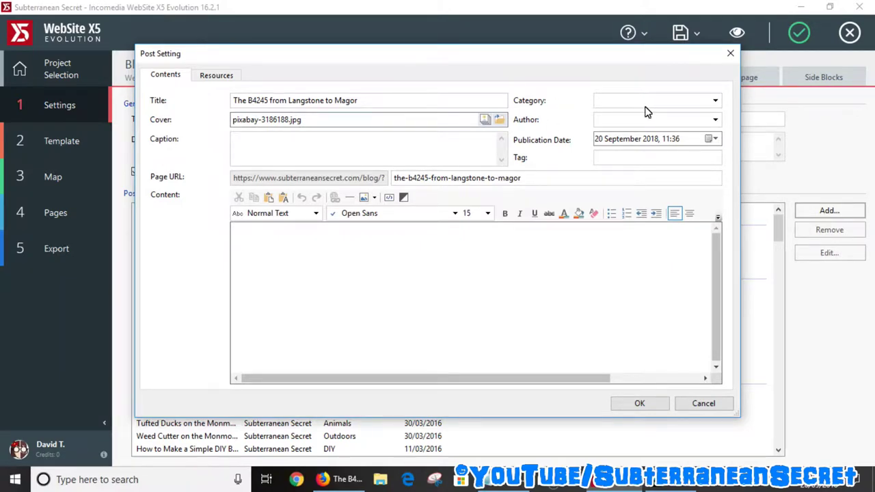
left_click(715, 101)
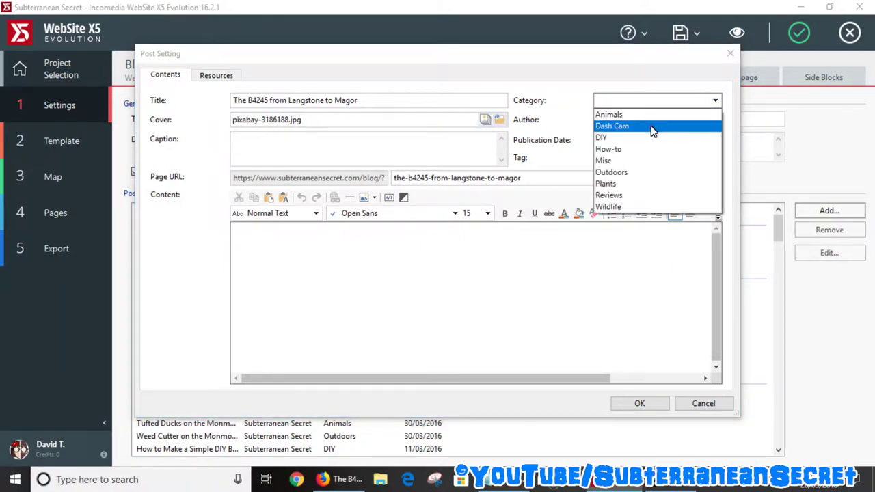
left_click(651, 127)
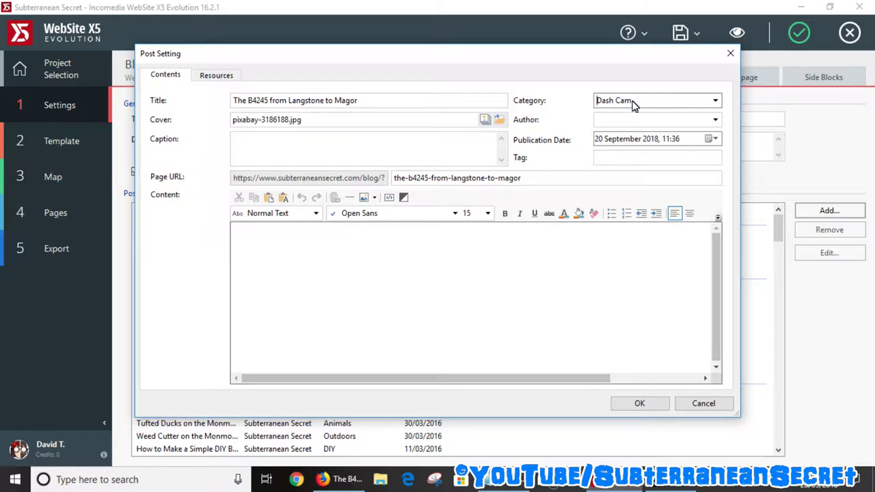
left_click(715, 120)
left_click(669, 135)
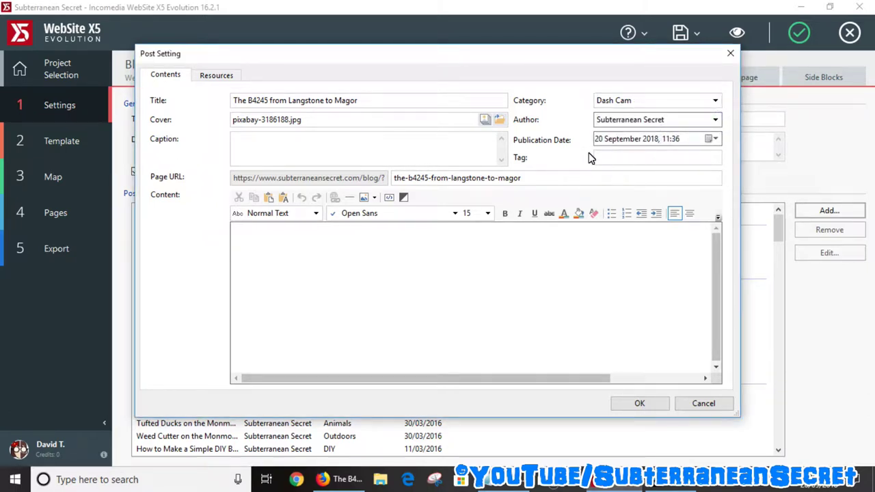
left_click(633, 161)
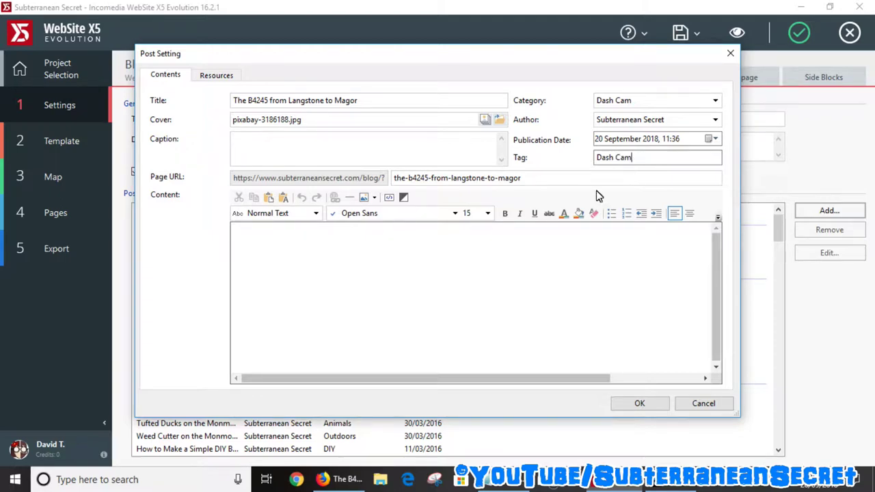
mouse_move(339, 479)
type("Dash Cam")
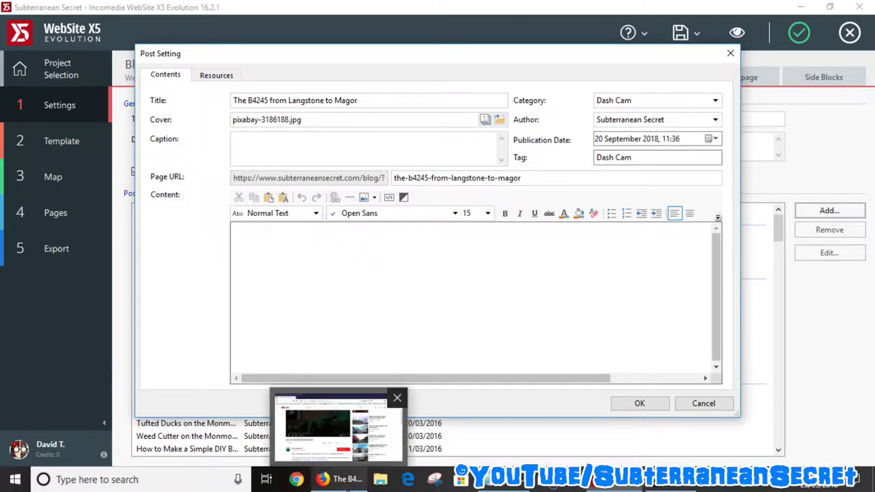
left_click(328, 427)
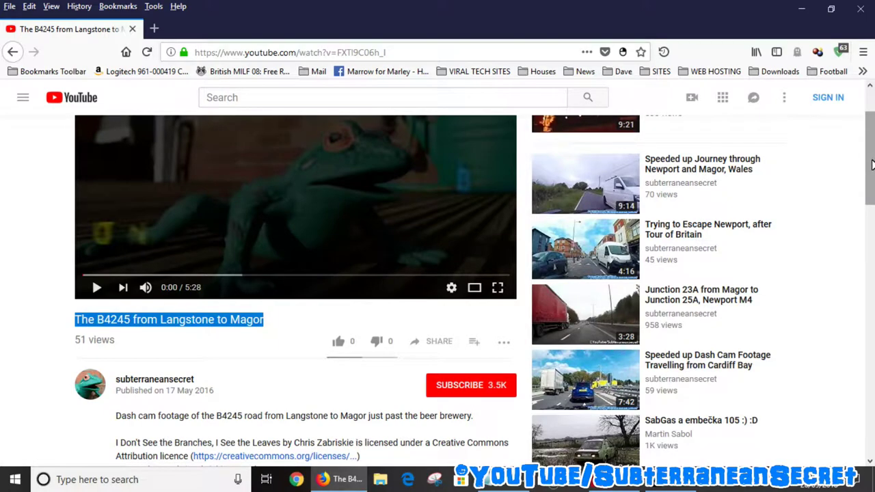
Copy the video description's first line and paste it into the post's Caption and Content.
scroll(872, 164, "down", 3)
mouse_move(482, 316)
left_mouse_down()
mouse_move(167, 332)
mouse_move(114, 319)
left_mouse_up()
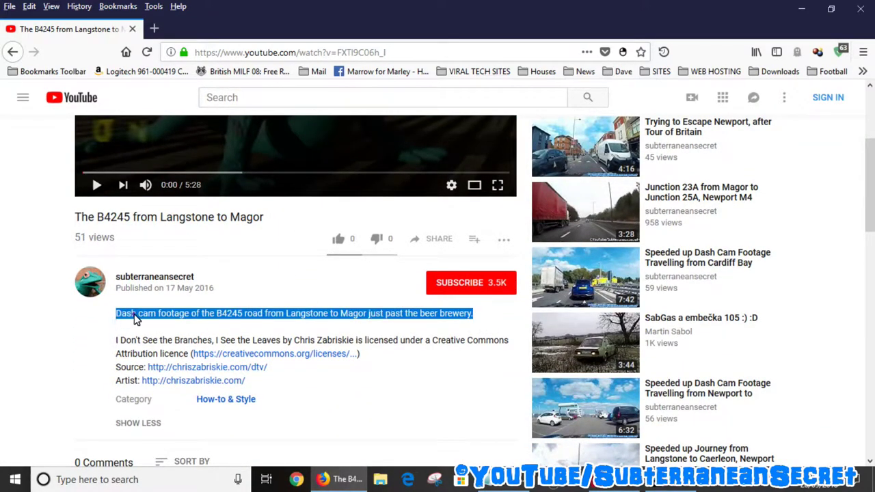
right_click(130, 314)
left_click(165, 320)
left_click(611, 427)
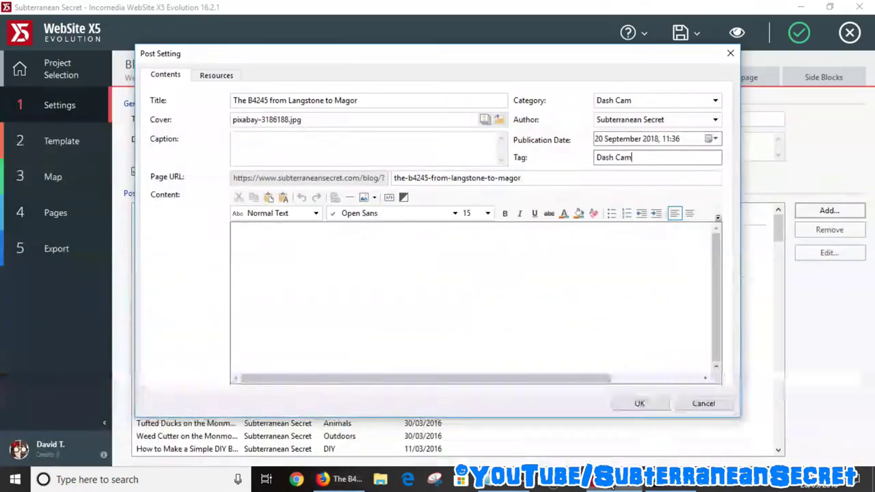
right_click(266, 144)
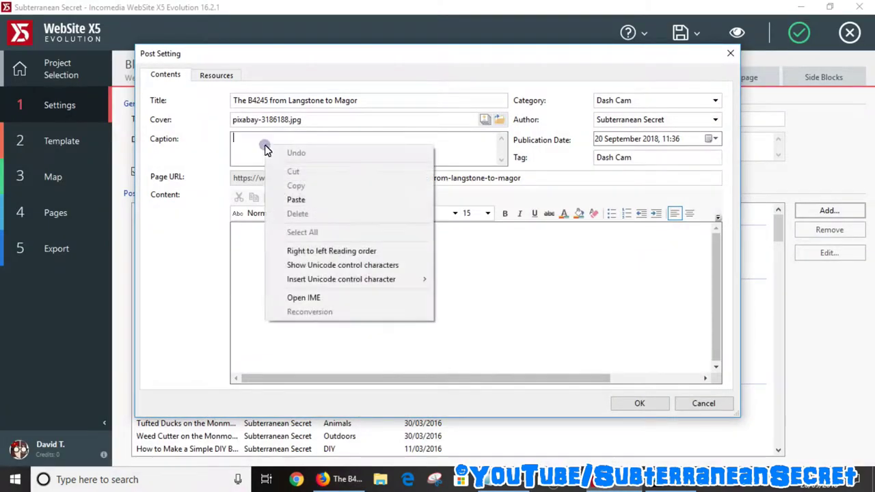
left_click(315, 201)
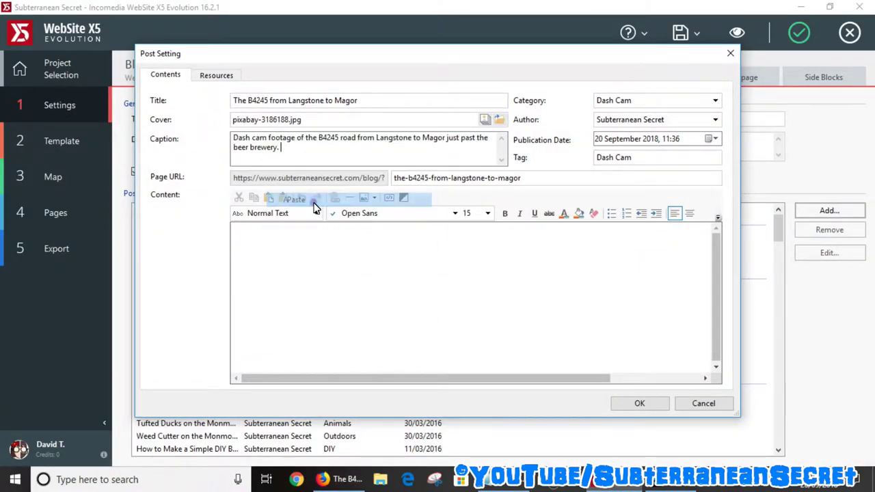
right_click(295, 239)
left_click(315, 294)
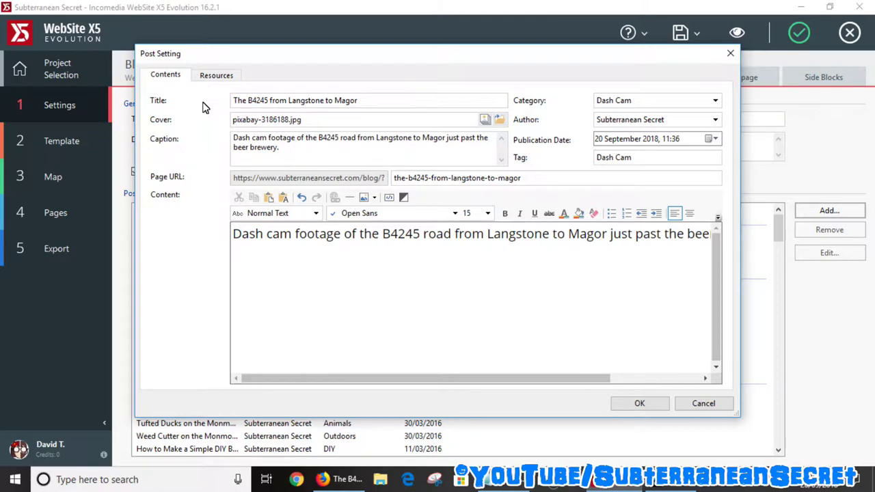
In the post's Resources, set the video source type to a YouTube URL.
left_click(214, 79)
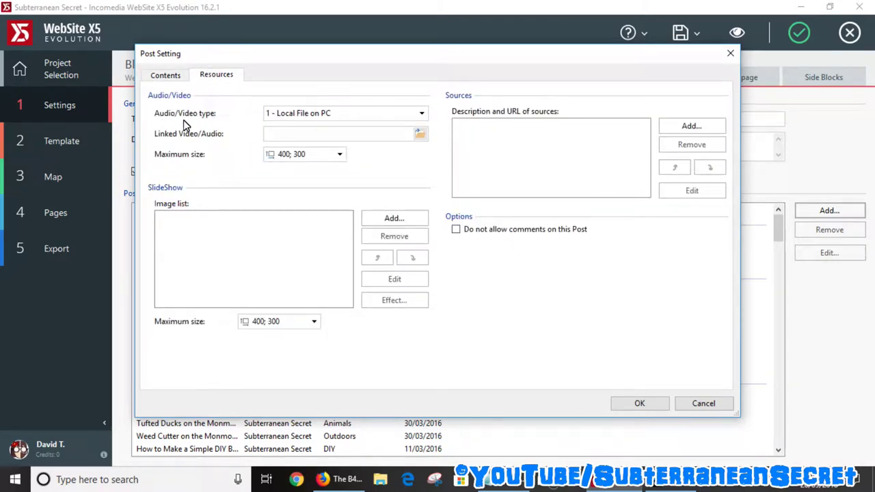
left_click(423, 115)
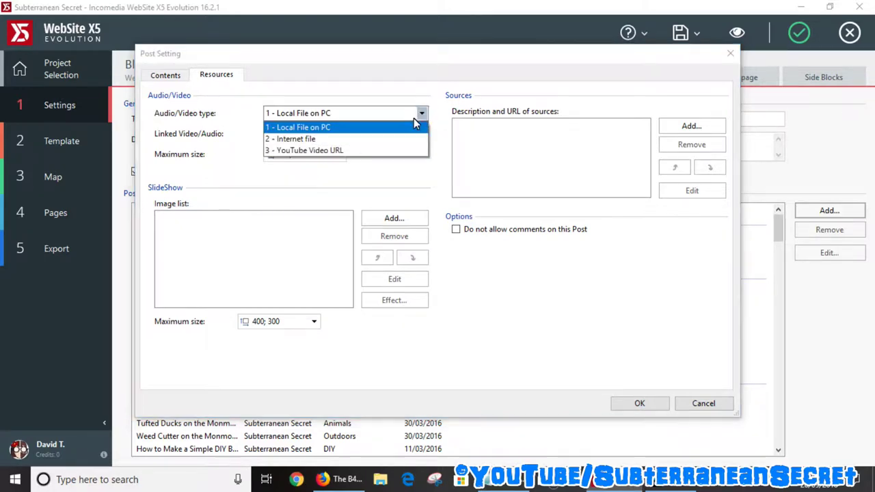
left_click(345, 150)
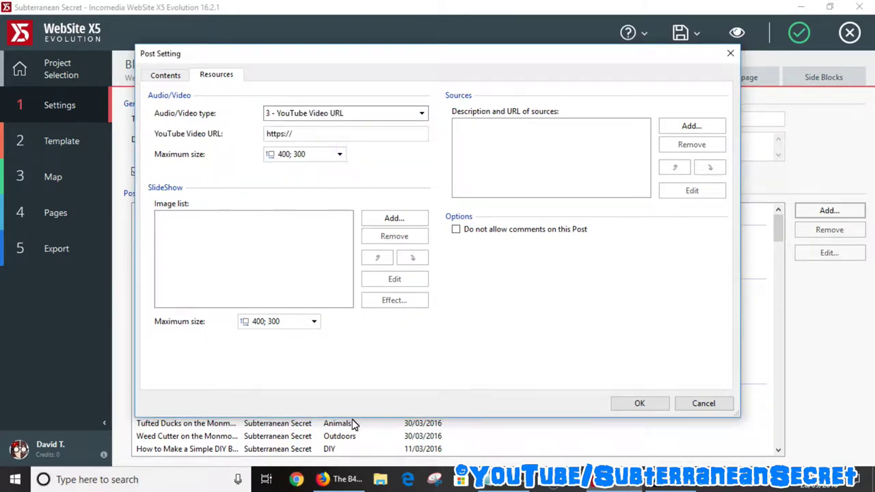
left_click(341, 479)
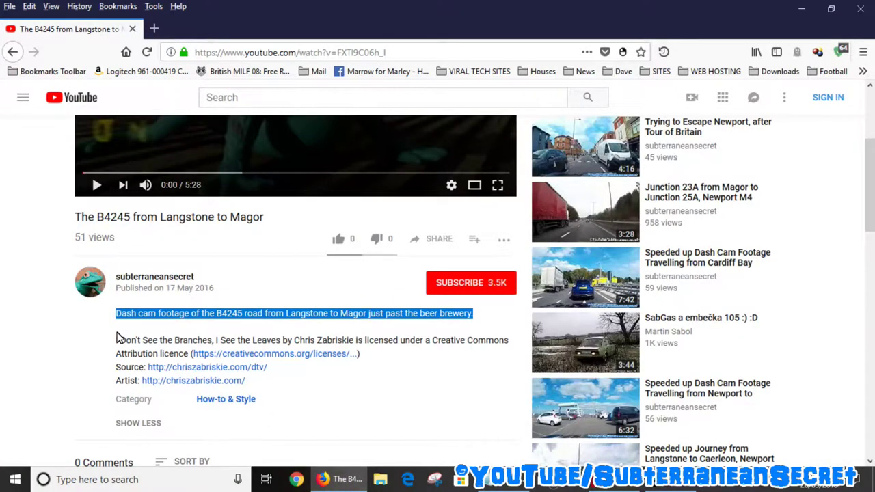
left_click(408, 56)
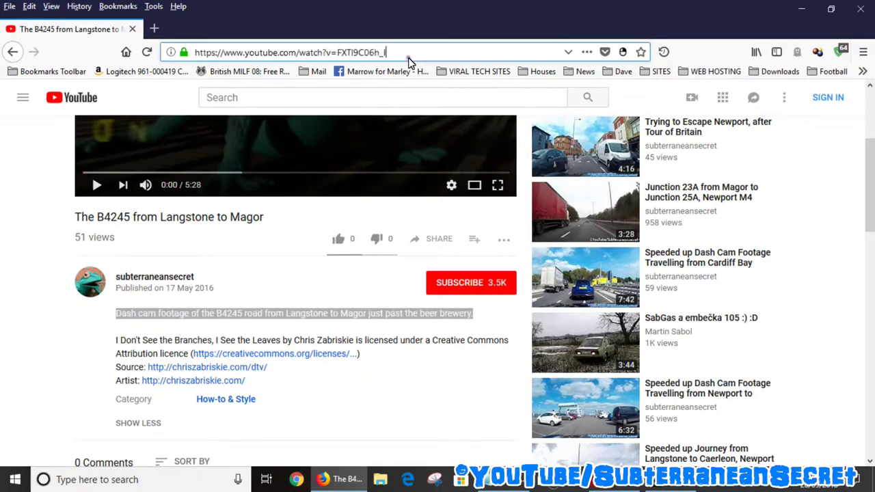
right_click(338, 55)
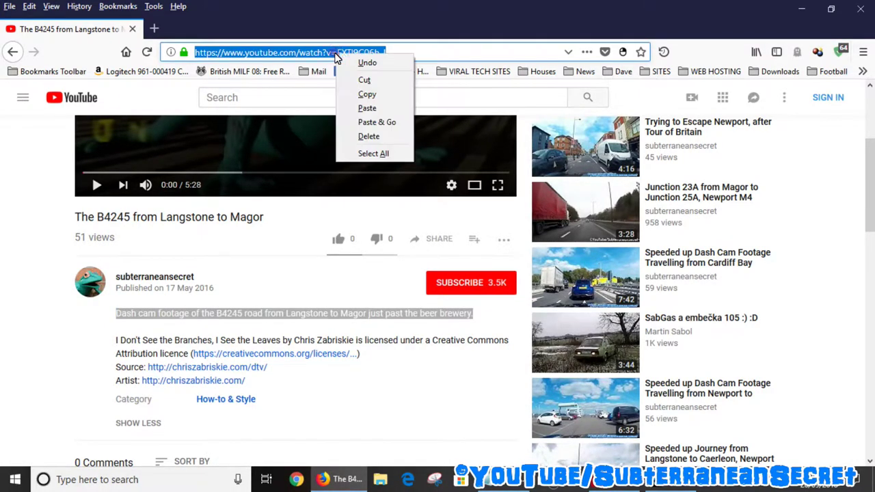
left_click(367, 95)
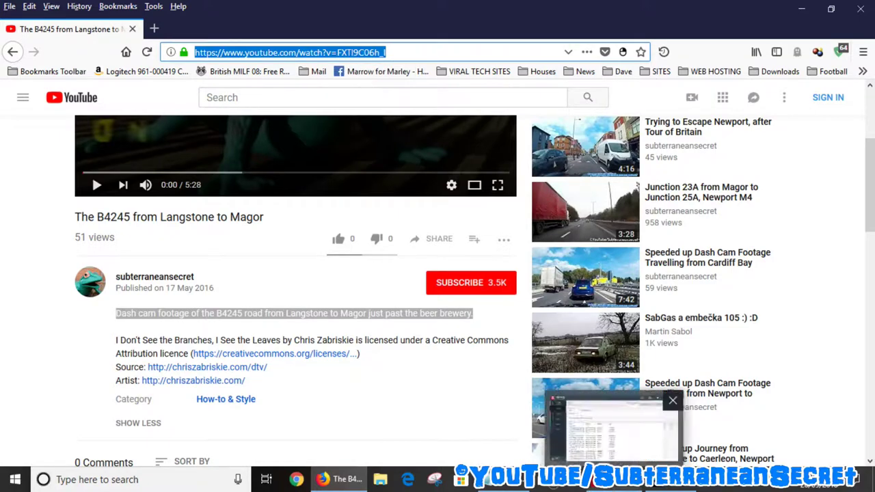
left_click(615, 479)
left_click(330, 135)
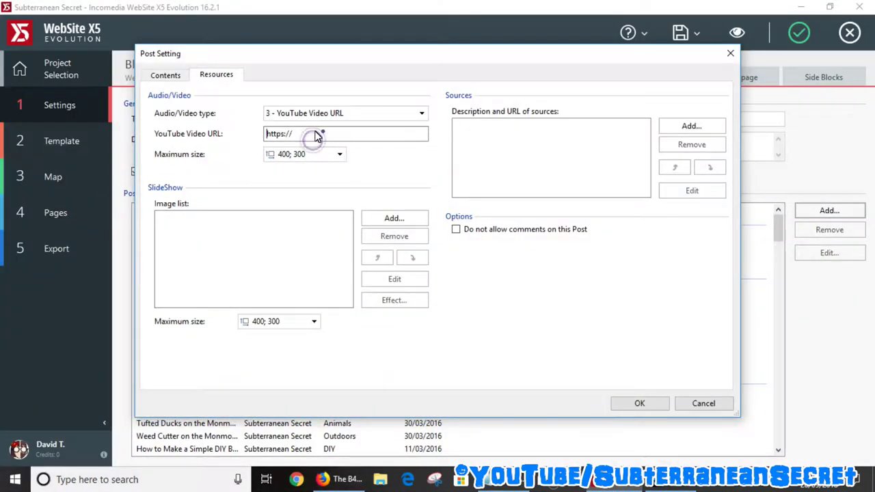
double_click(296, 134)
key("BackSpace")
right_click(296, 135)
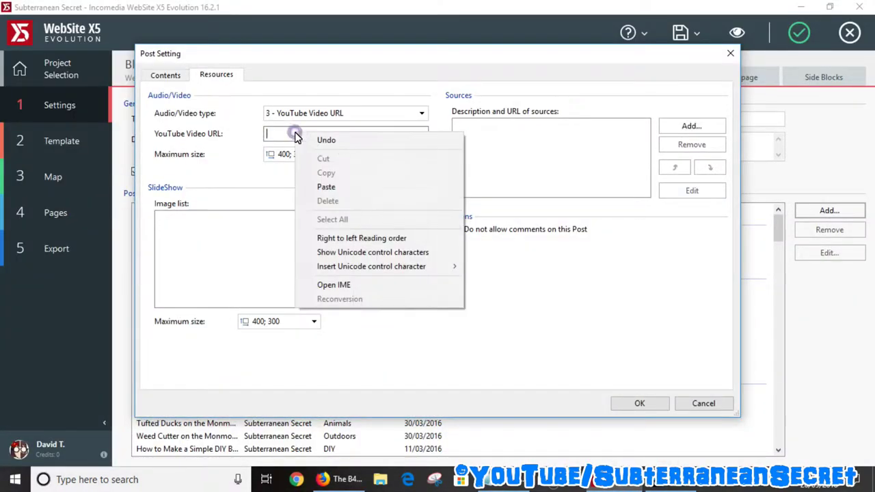
left_click(327, 187)
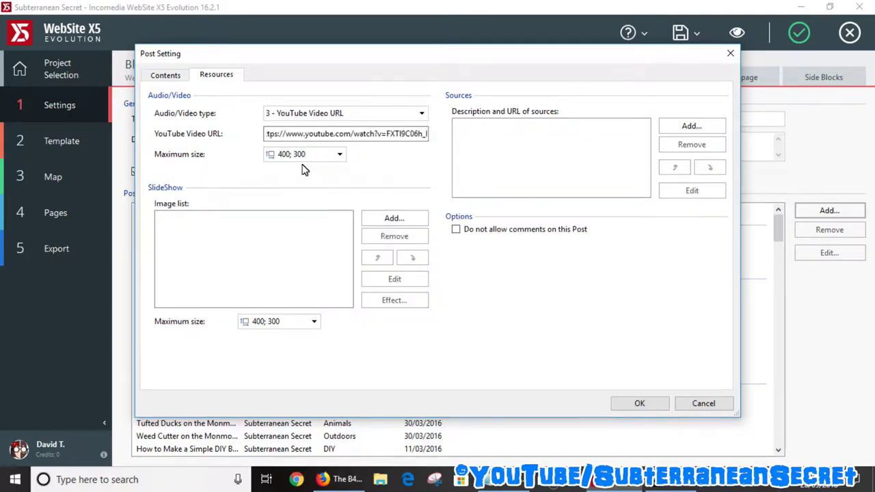
Set the post video's maximum size to width 950, height 600, with Keep Ratio off.
left_click(339, 154)
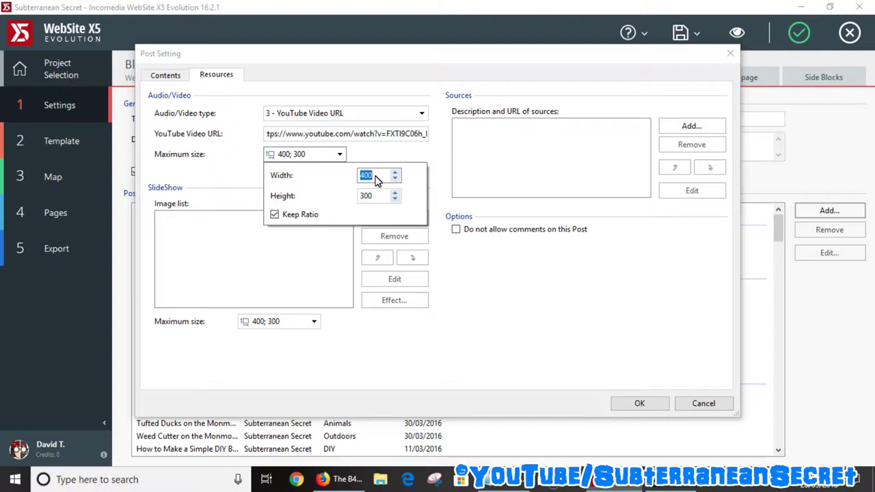
type("9")
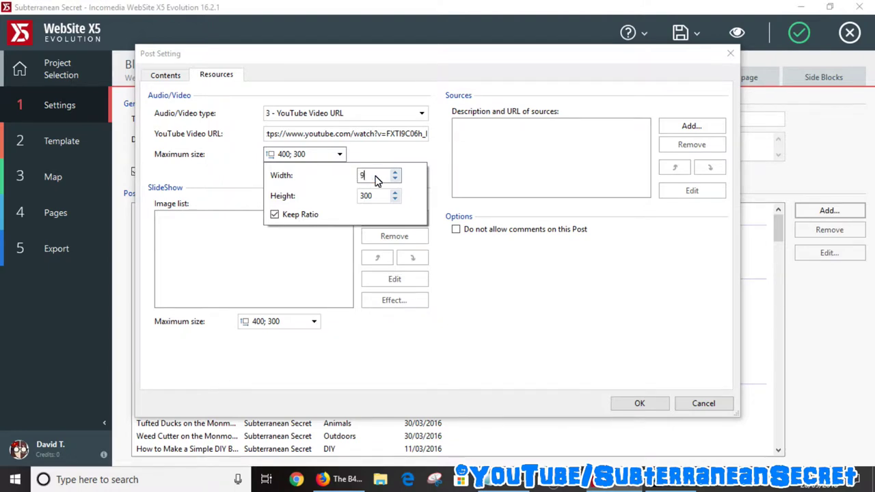
type("50")
left_click(274, 214)
double_click(365, 197)
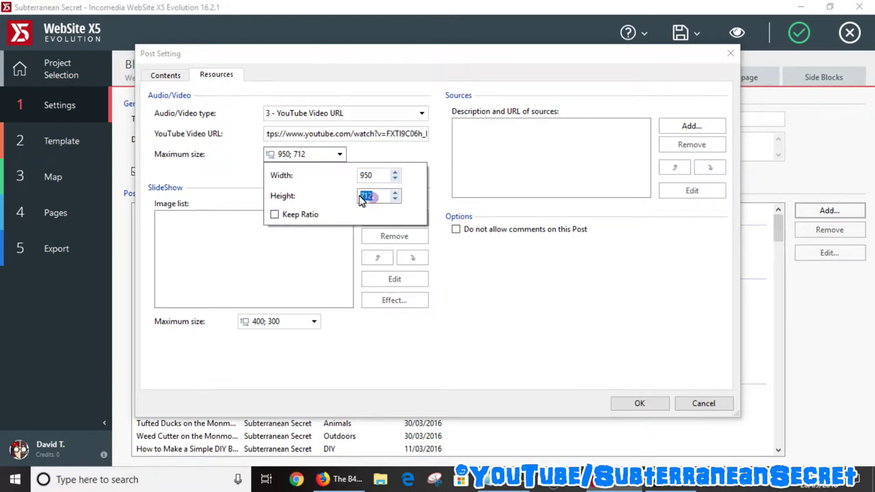
key("BackSpace")
type("600")
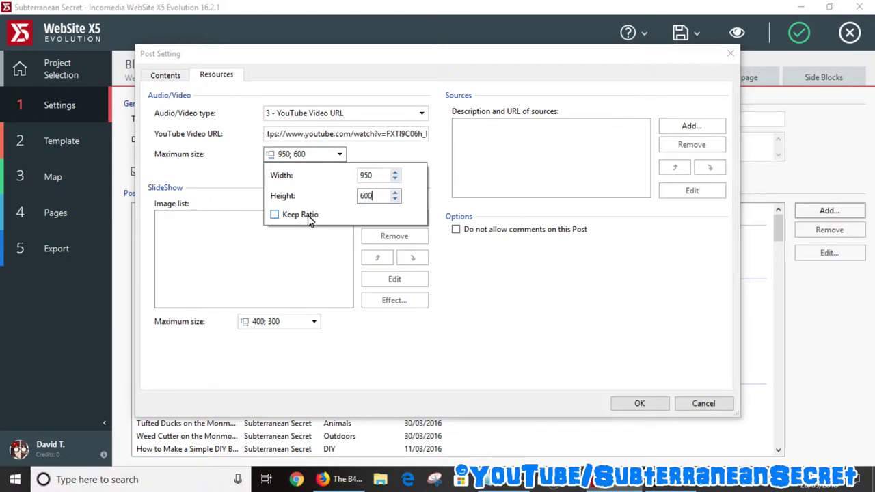
left_click(486, 290)
left_click(640, 404)
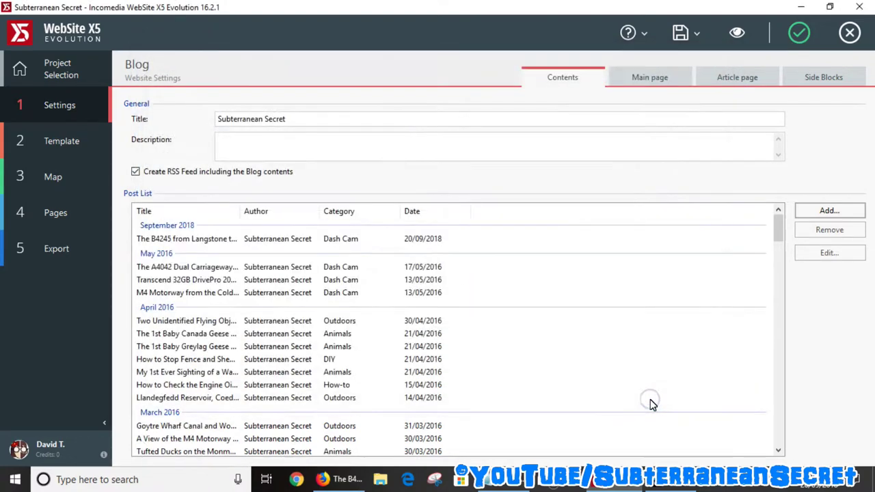
left_click(737, 34)
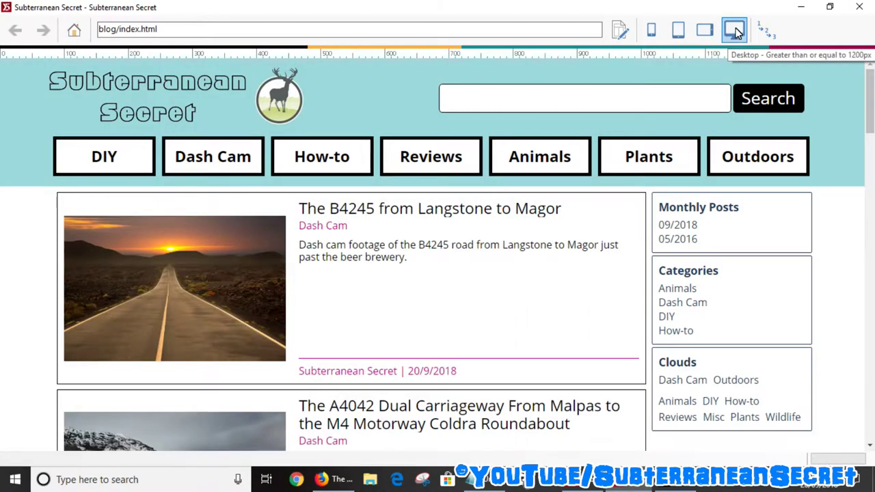
left_click(343, 211)
scroll(344, 212, "down", 3)
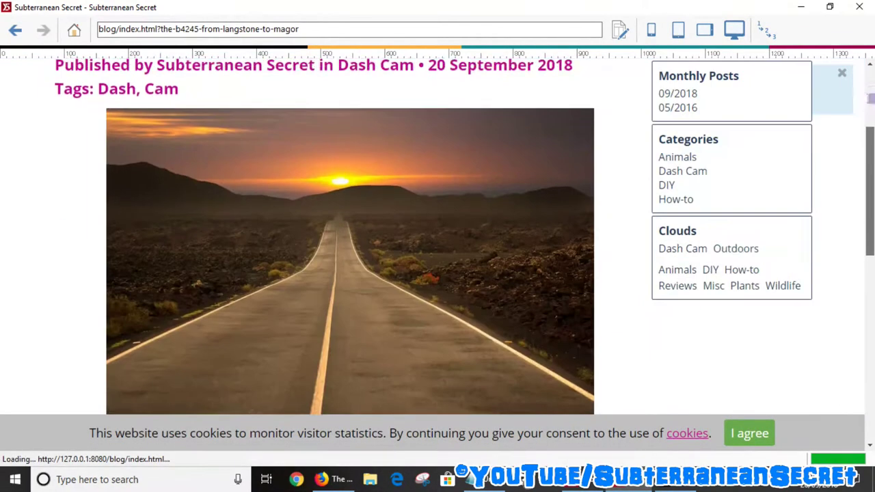
scroll(350, 235, "down", 1)
scroll(350, 236, "down", 1)
scroll(350, 236, "down", 2)
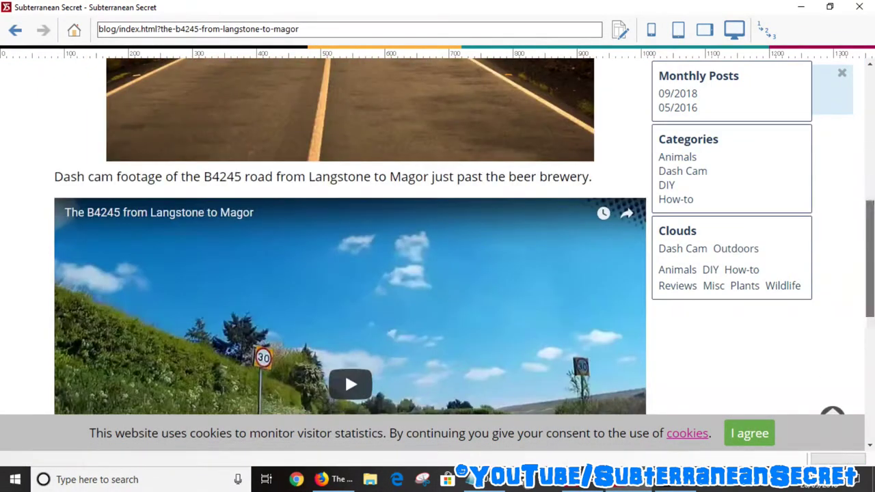
left_click(752, 430)
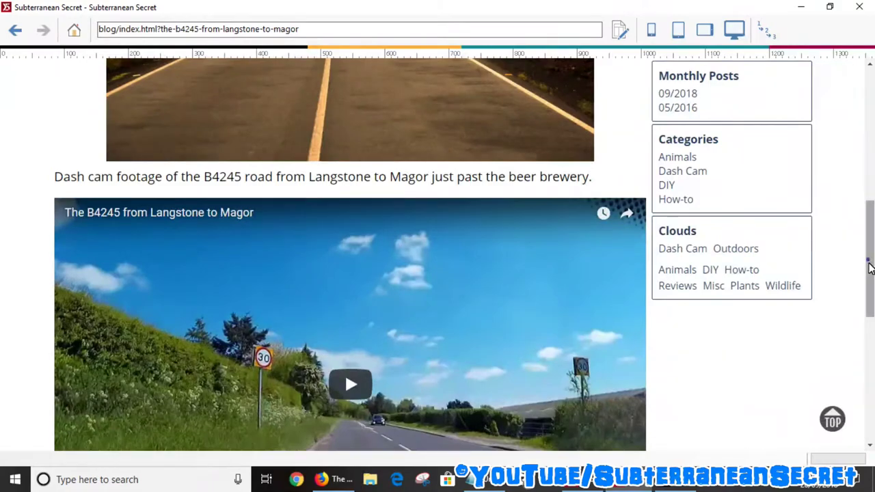
scroll(870, 267, "down", 2)
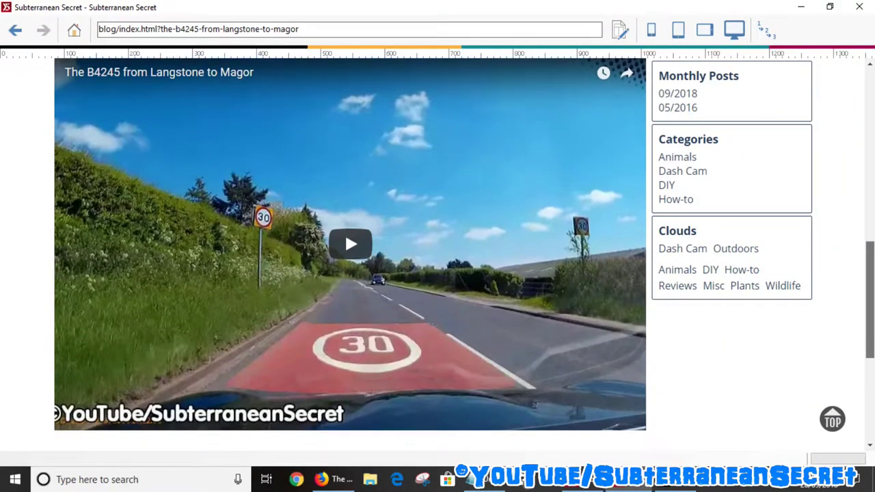
mouse_move(870, 293)
left_mouse_down()
mouse_move(871, 139)
mouse_move(871, 308)
left_mouse_up()
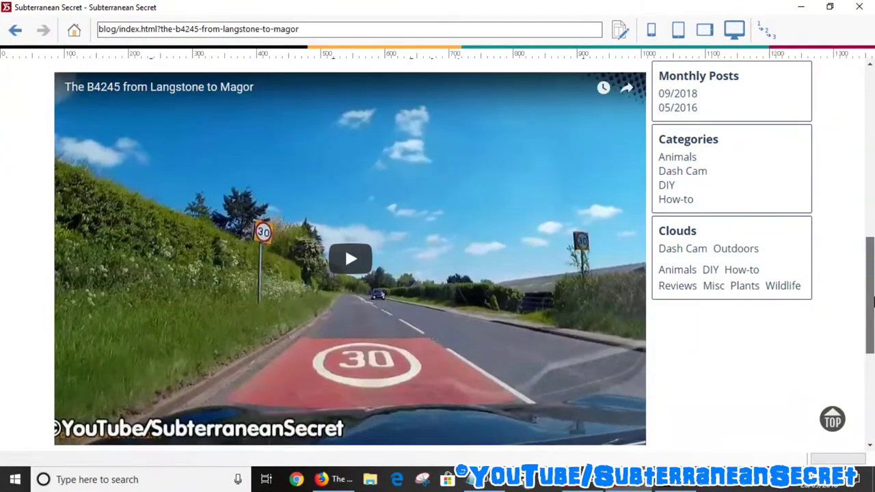
left_click_drag(871, 308, 872, 295)
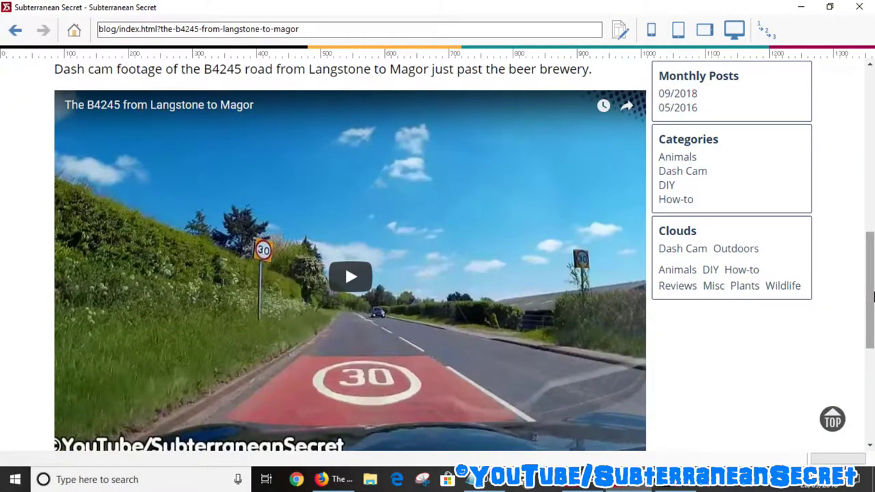
left_click(859, 8)
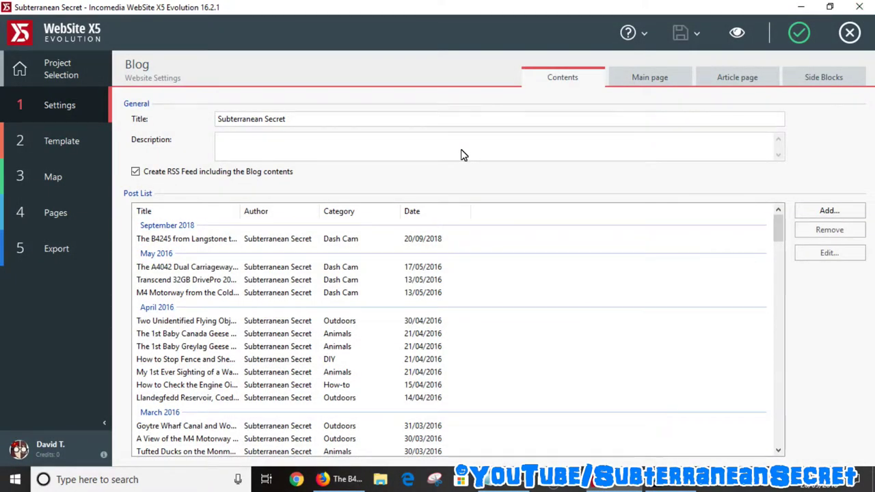
Add a 'YouTube Video' page under DIY in the Map and open it in Page Creation.
left_click(53, 179)
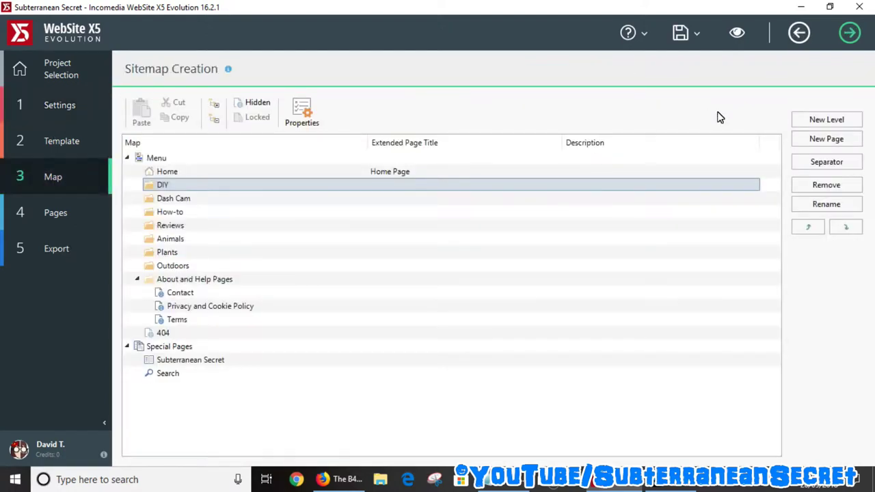
left_click(827, 141)
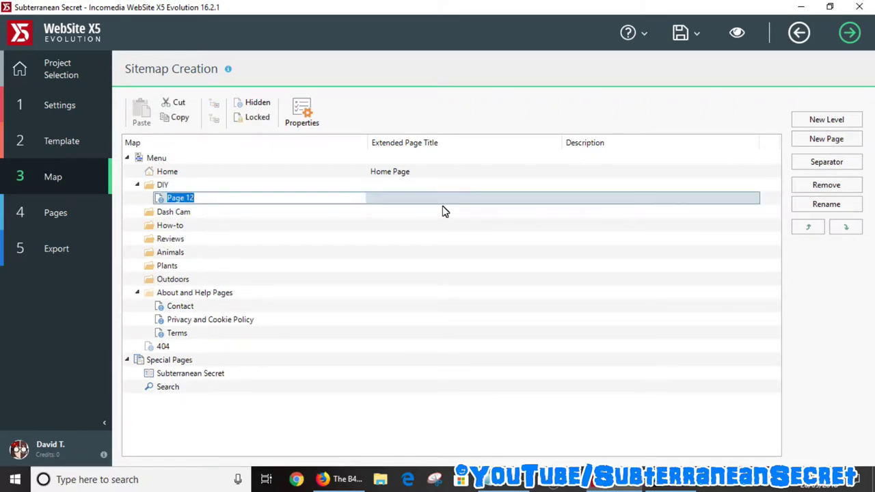
type("YouTube Video")
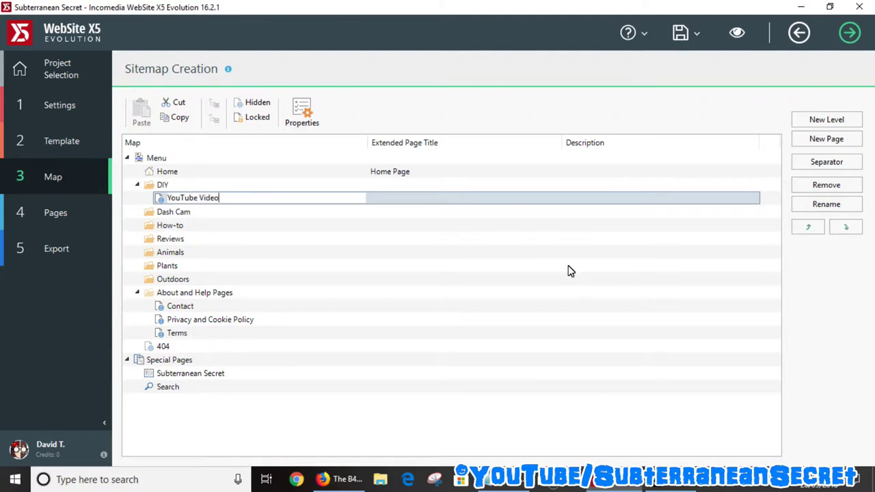
left_click(551, 212)
double_click(205, 199)
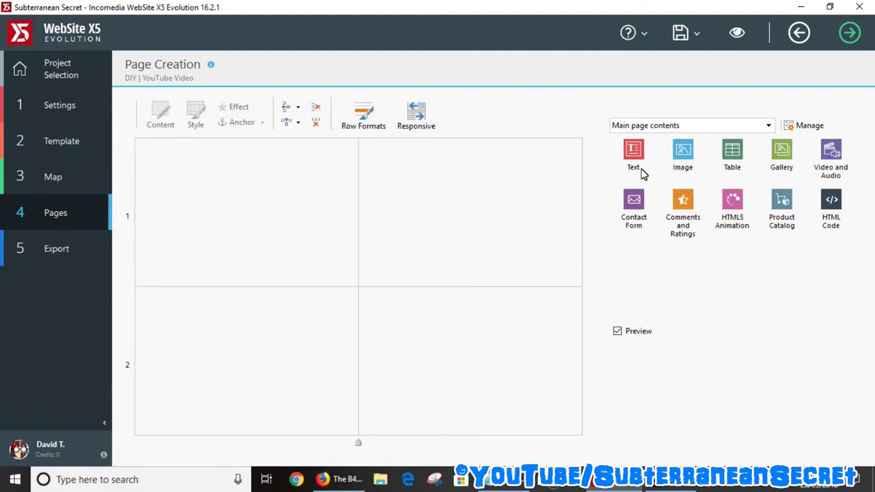
Place a Text object in row 1 and a Video and Audio object in row 2.
mouse_move(641, 152)
left_mouse_down()
mouse_move(384, 184)
mouse_move(349, 201)
left_mouse_up()
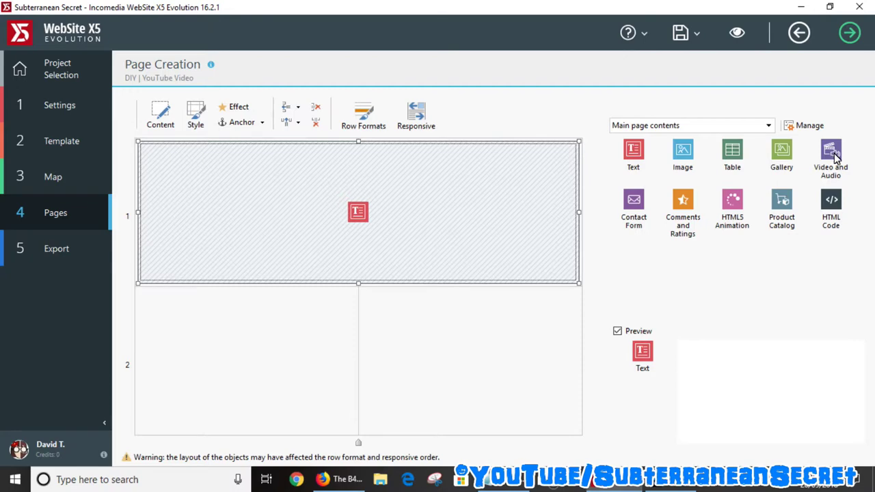
left_click_drag(832, 156, 355, 356)
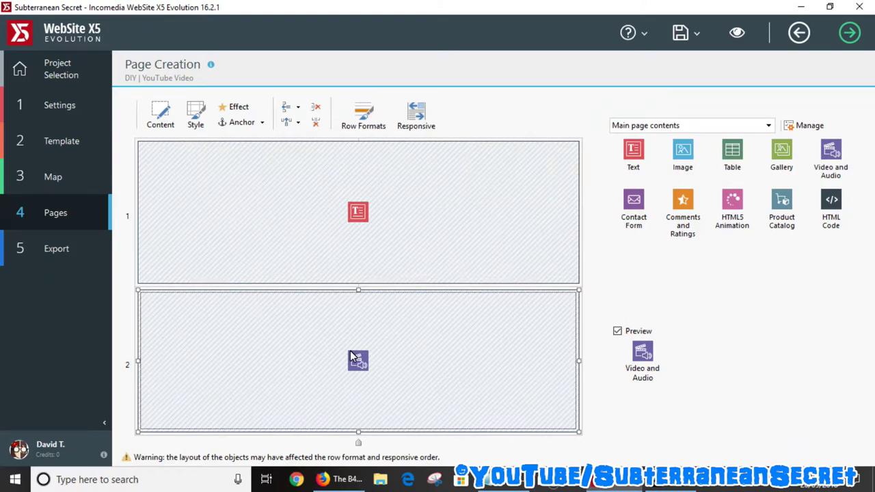
left_click(342, 484)
Paste the copied dash cam description into the row 1 Text object and confirm it.
right_click(391, 319)
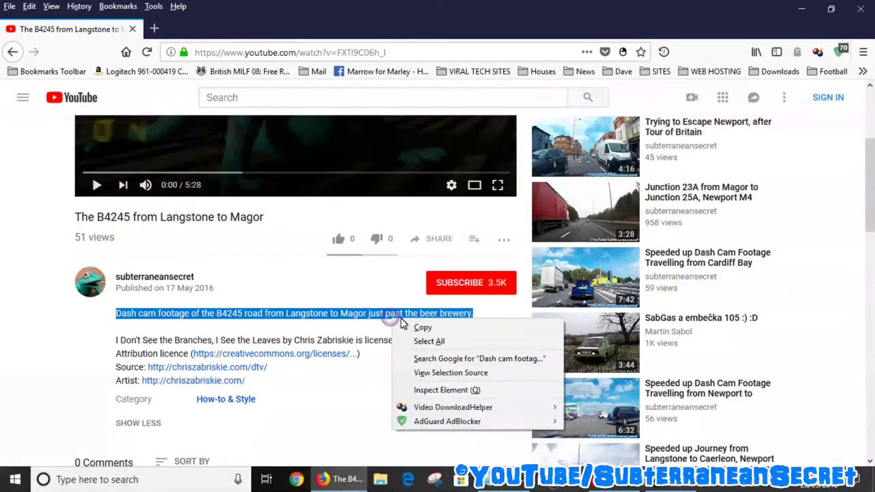
left_click(423, 328)
left_click(614, 484)
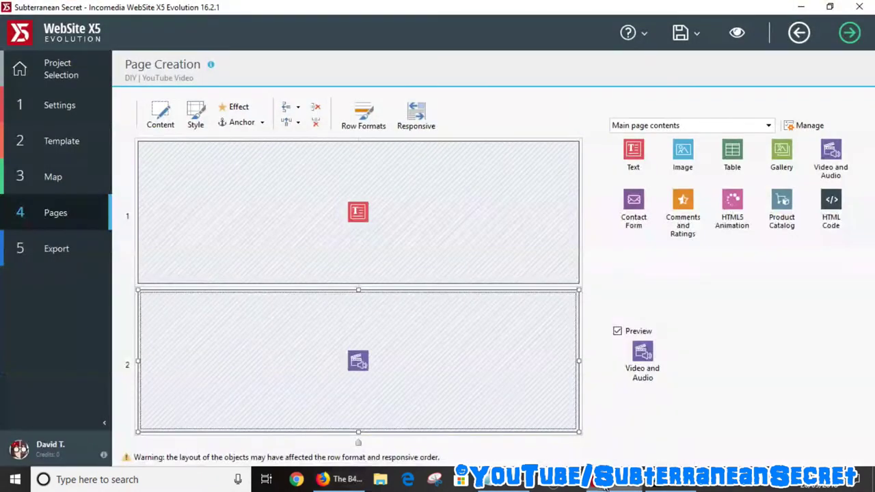
double_click(358, 212)
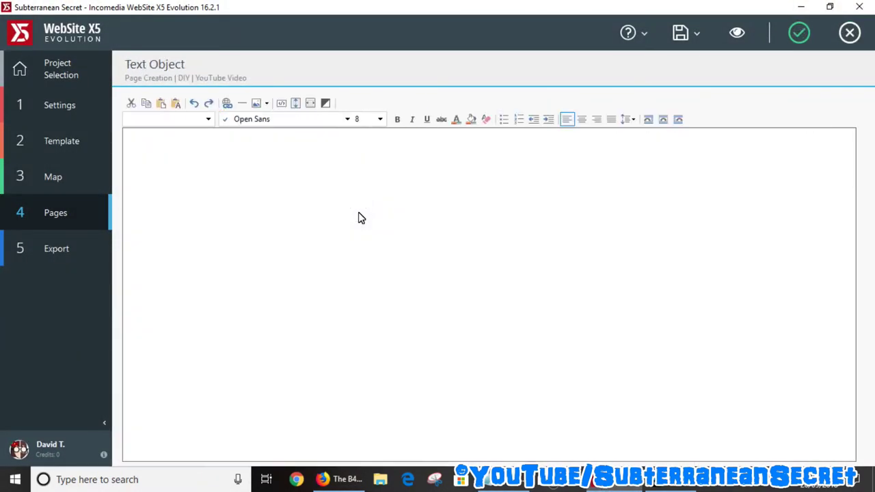
right_click(286, 166)
left_click(334, 214)
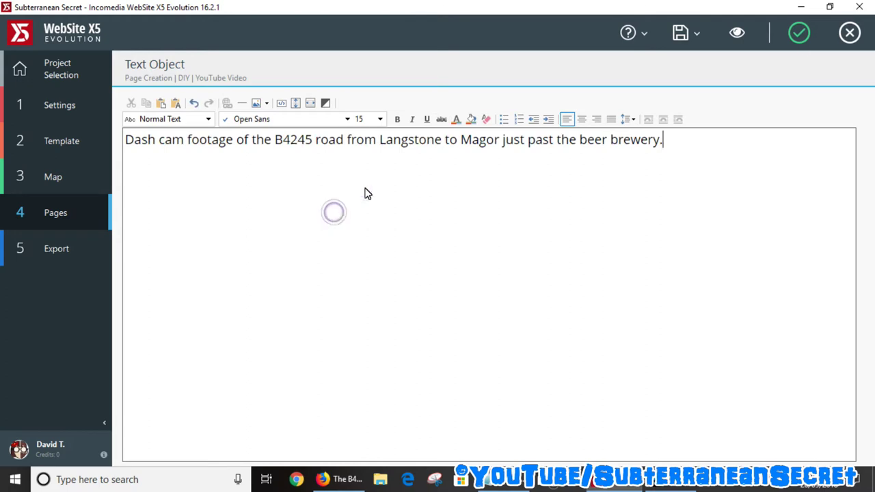
left_click(799, 33)
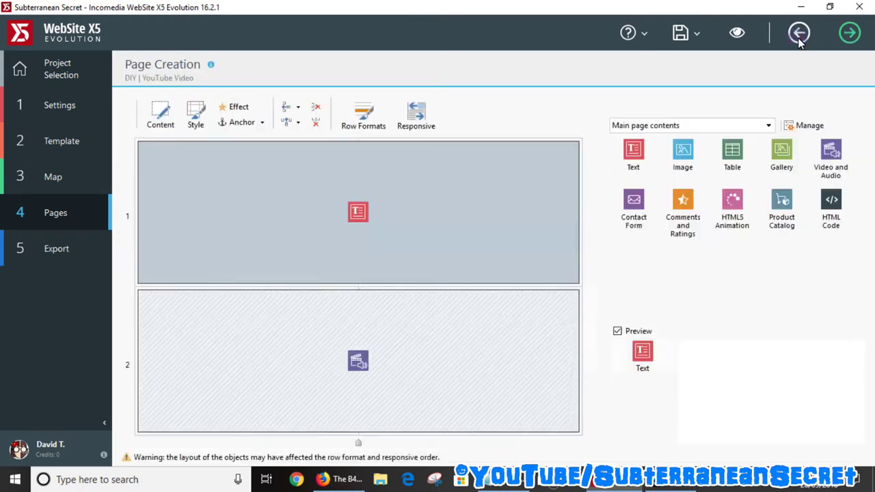
left_click(360, 362)
Set the Video object's source to YouTube URL using the B4245 video's copied web address.
double_click(360, 362)
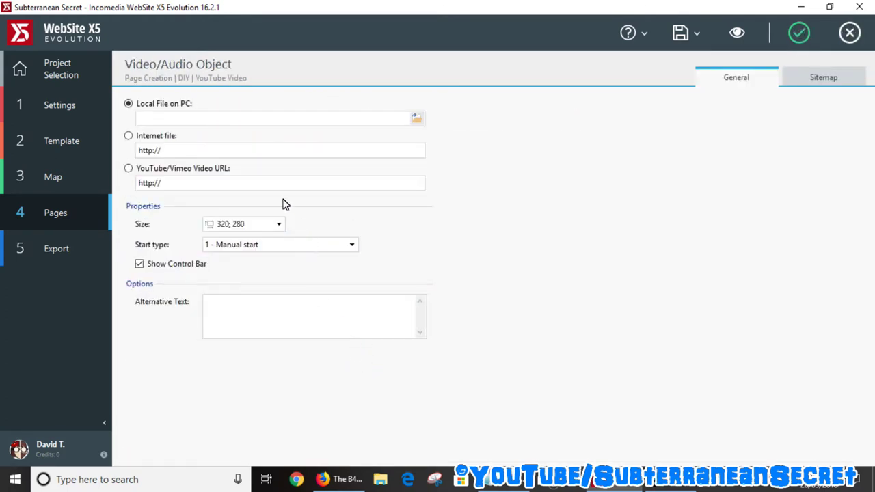
left_click(128, 169)
left_click(340, 479)
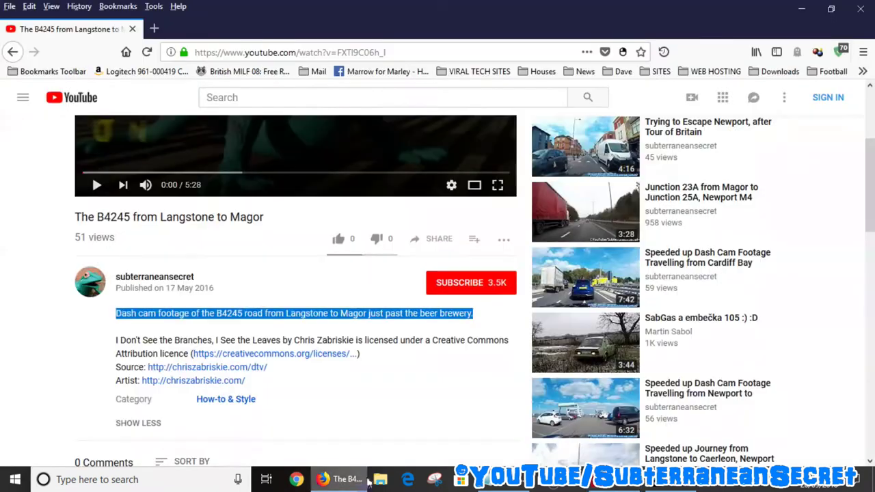
left_click(313, 54)
right_click(313, 53)
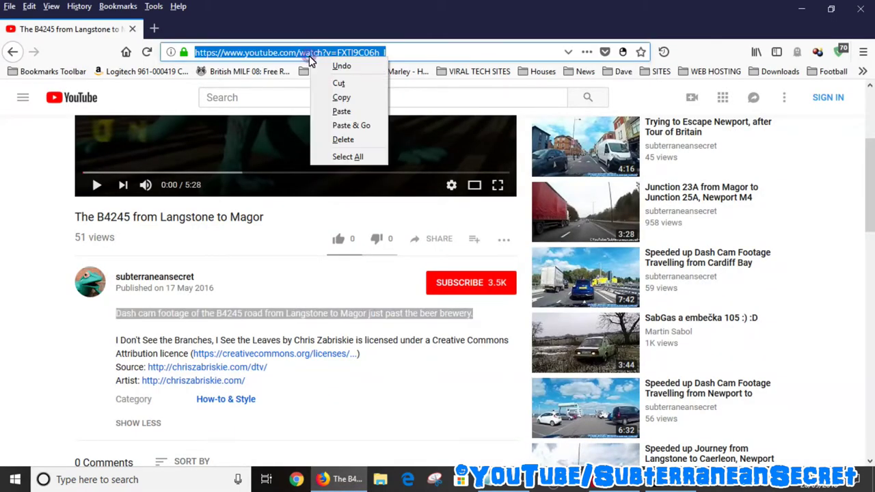
left_click(346, 96)
left_click(339, 479)
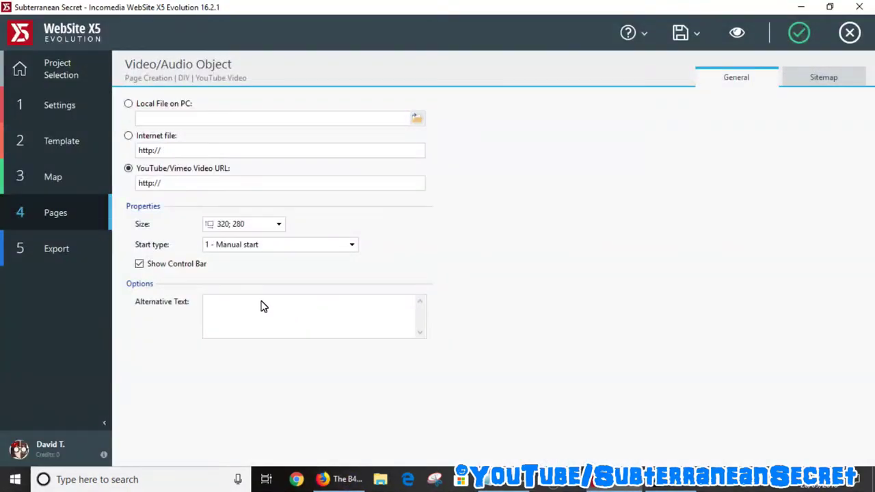
double_click(194, 183)
key("BackSpace")
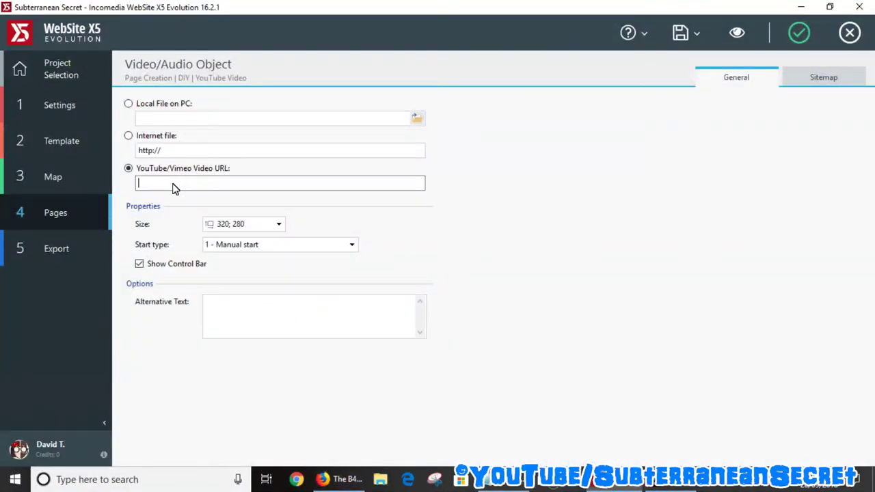
right_click(172, 184)
left_click(227, 239)
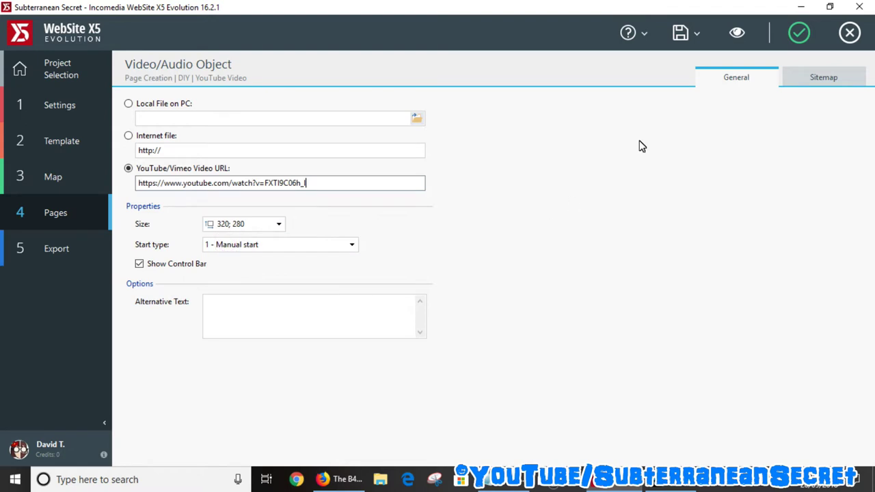
left_click(799, 40)
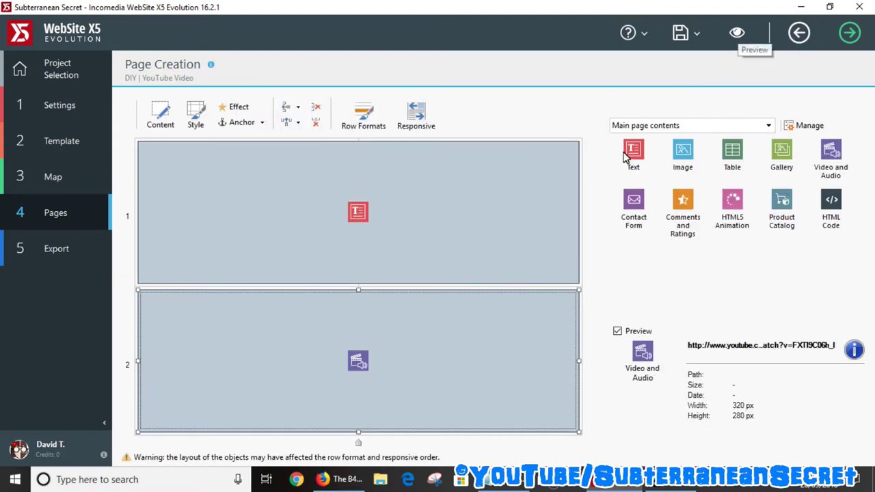
Resize the Video object from 320 wide to 950 by 600 with Keep Ratio off.
double_click(356, 364)
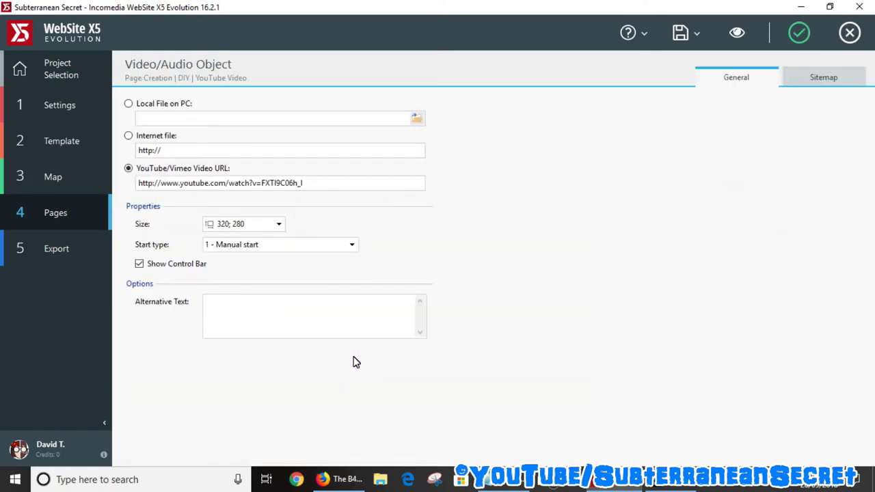
left_click(278, 225)
key("BackSpace")
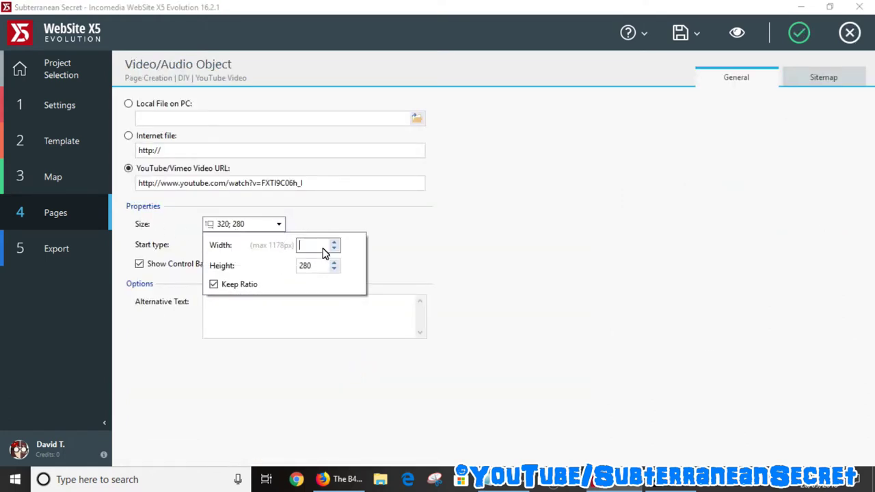
type("950")
left_click(213, 285)
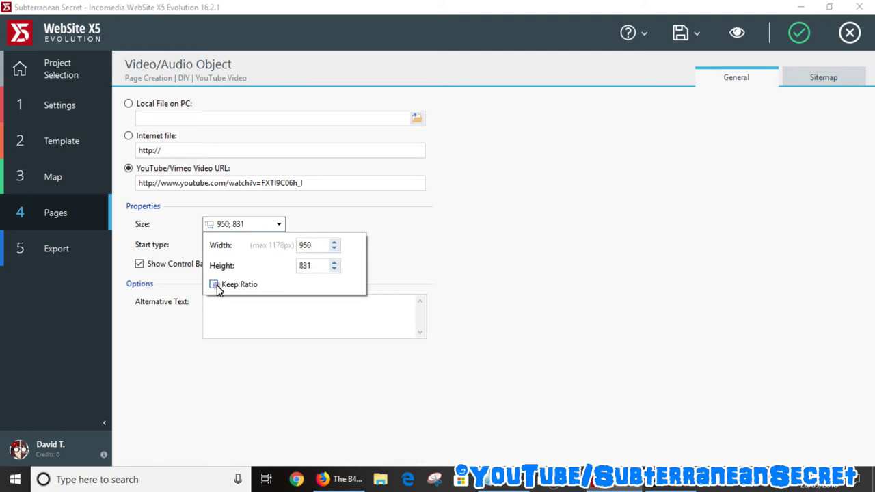
double_click(305, 266)
key("BackSpace")
left_click(404, 279)
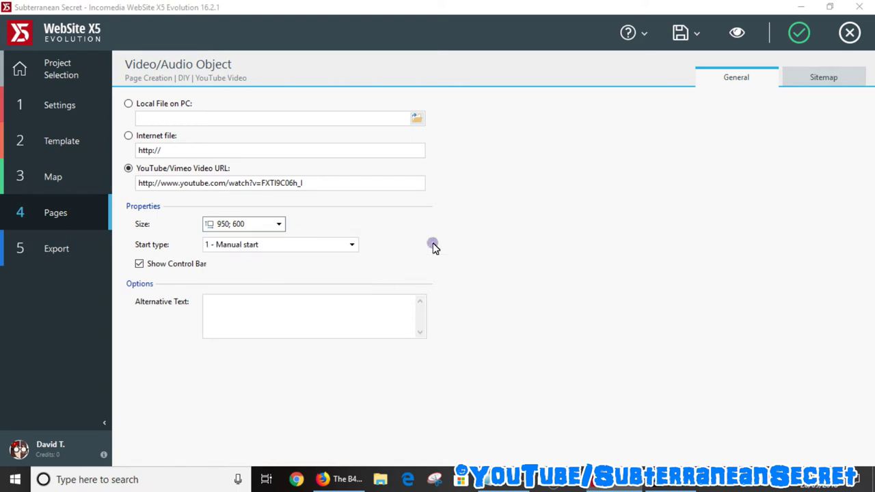
left_click(800, 34)
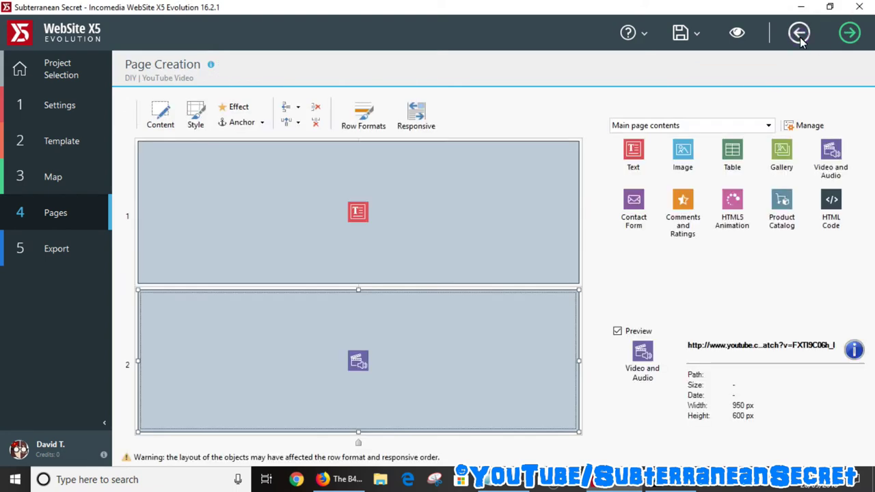
left_click(740, 34)
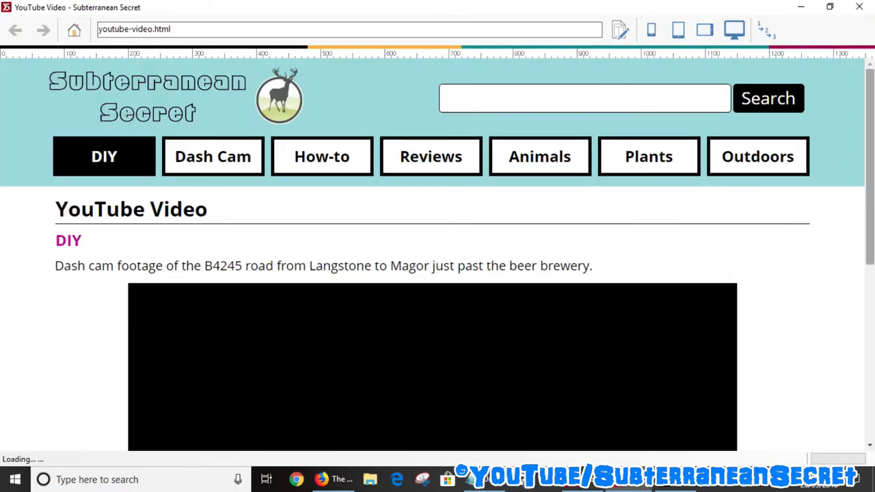
scroll(872, 149, "down", 3)
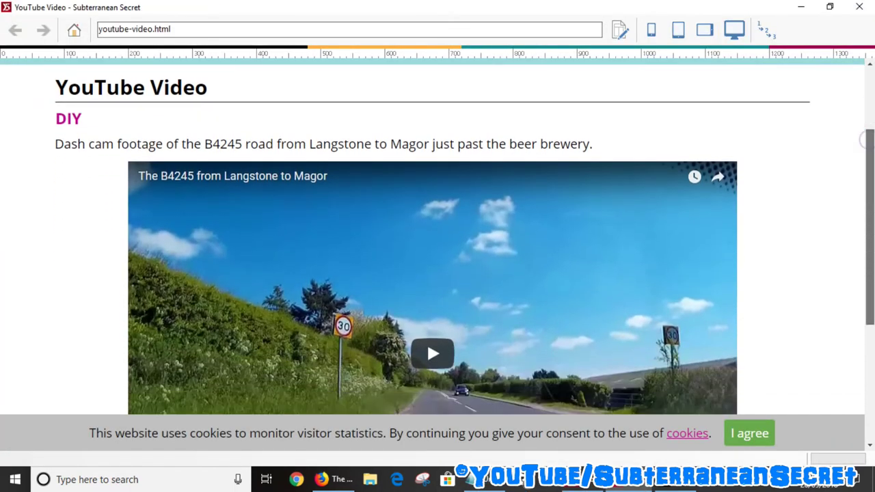
scroll(872, 179, "down", 1)
scroll(871, 179, "up", 1)
scroll(872, 180, "up", 1)
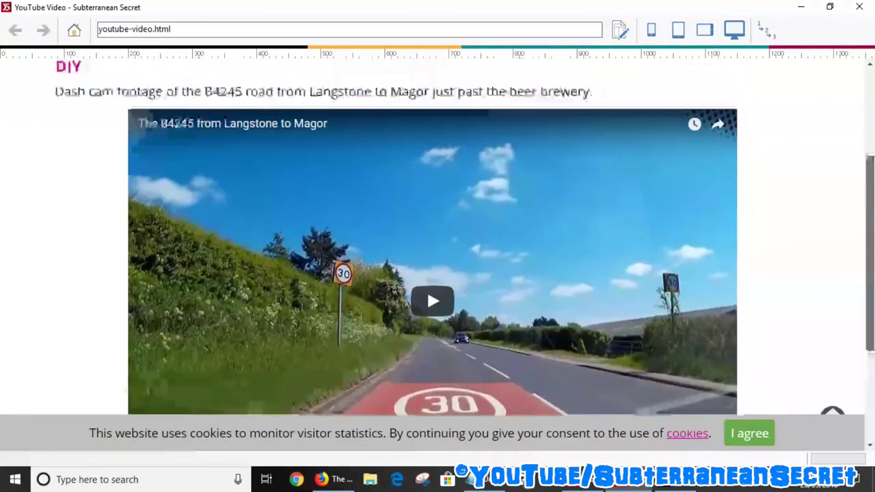
scroll(871, 180, "up", 1)
left_click_drag(872, 179, 872, 164)
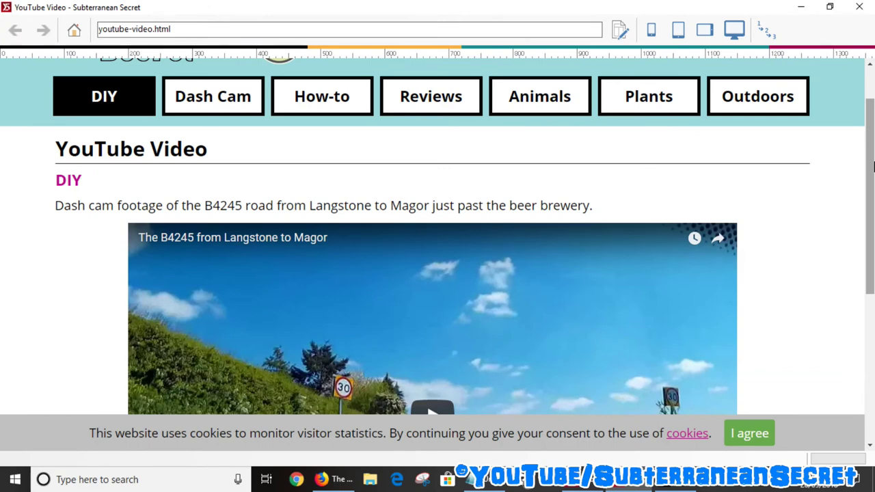
left_click(862, 7)
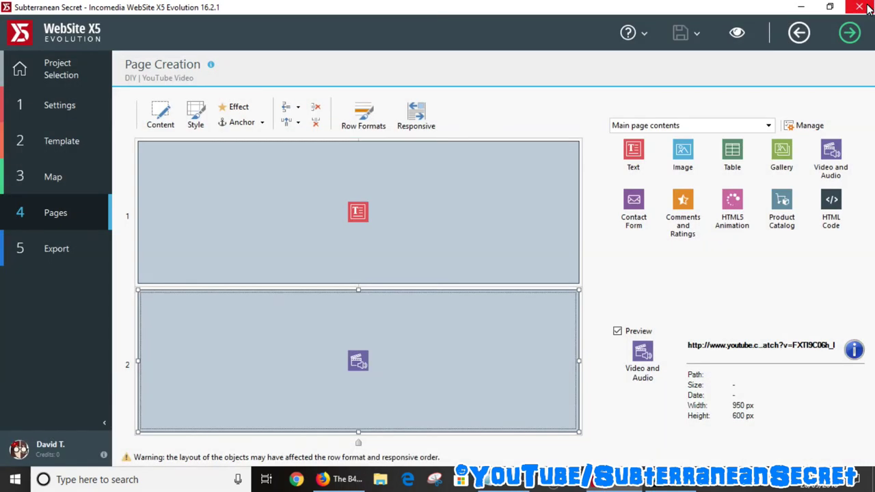